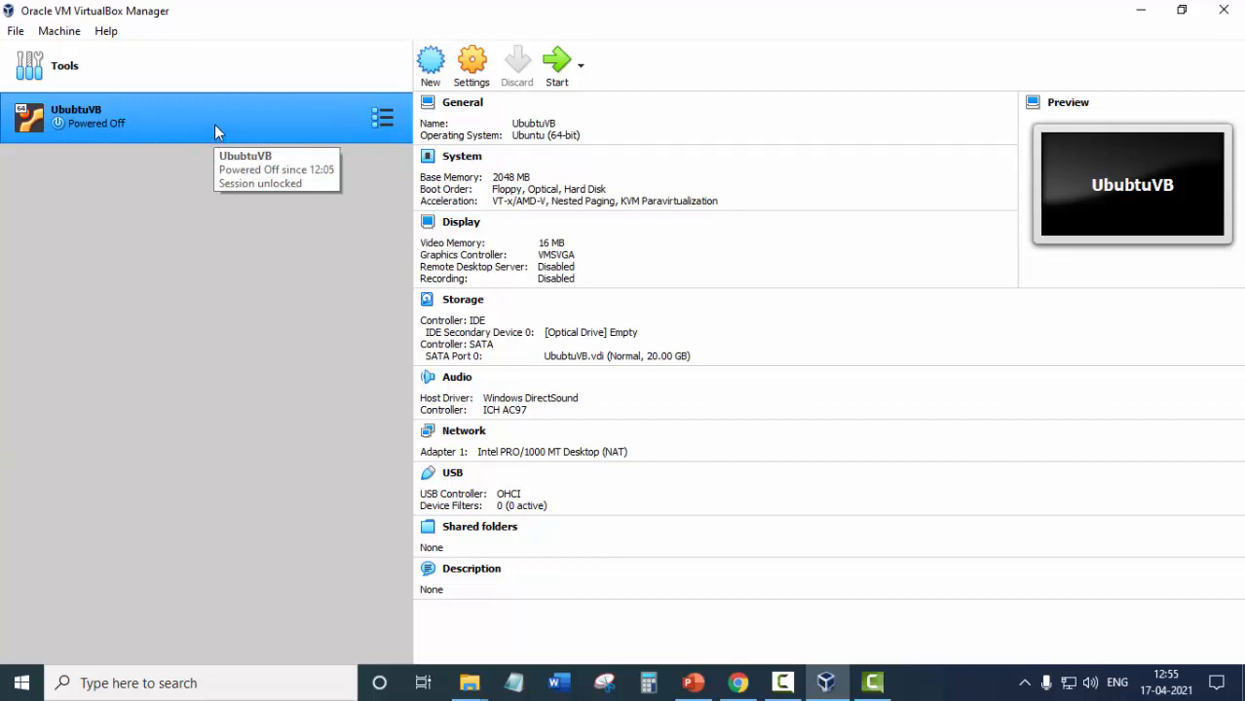
# Attach ubuntu-20.04.2.0-desktop-amd64.iso from the SoftwareNew folder to the UbubtuVB machine's empty IDE optical drive and save the settings.
pyautogui.click(473, 66)
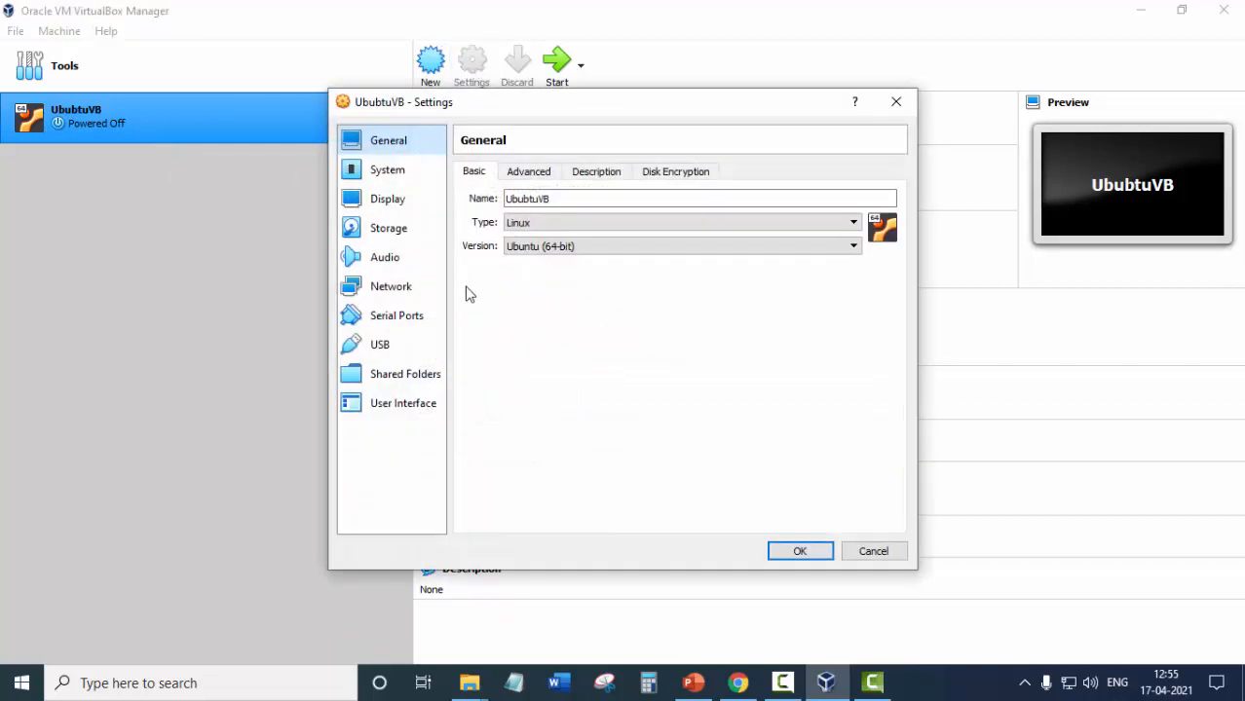
pyautogui.click(398, 228)
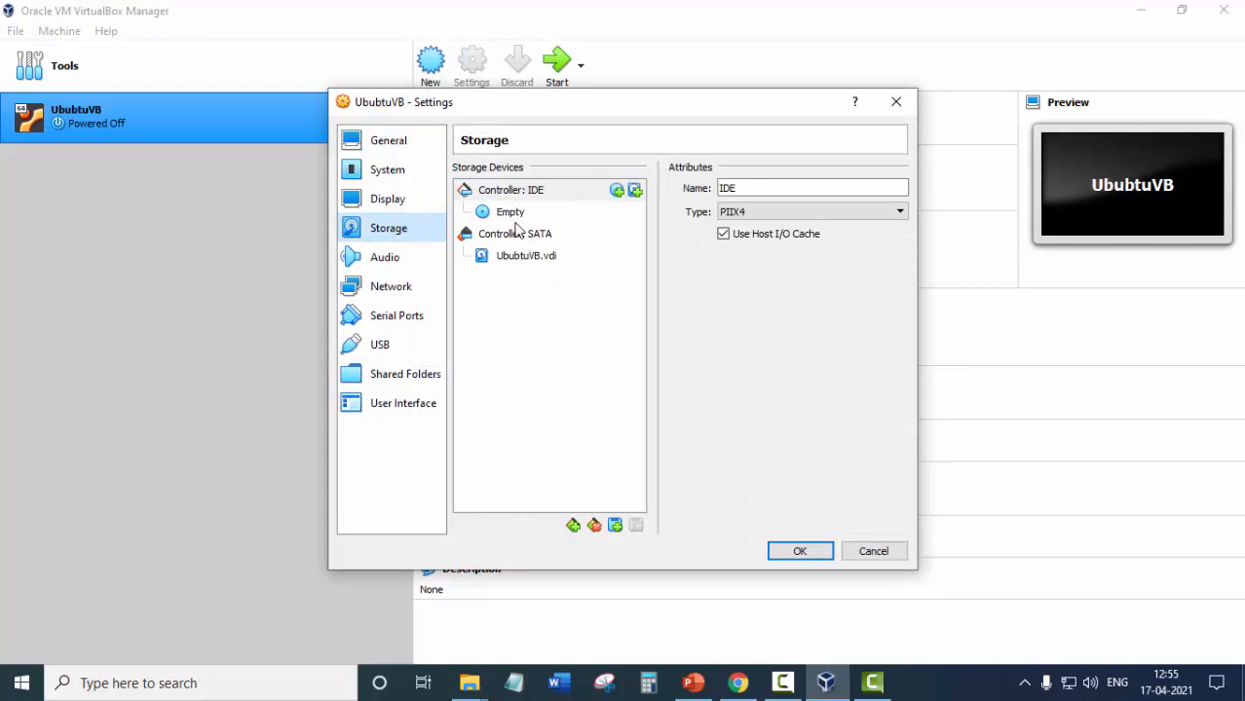
pyautogui.click(513, 217)
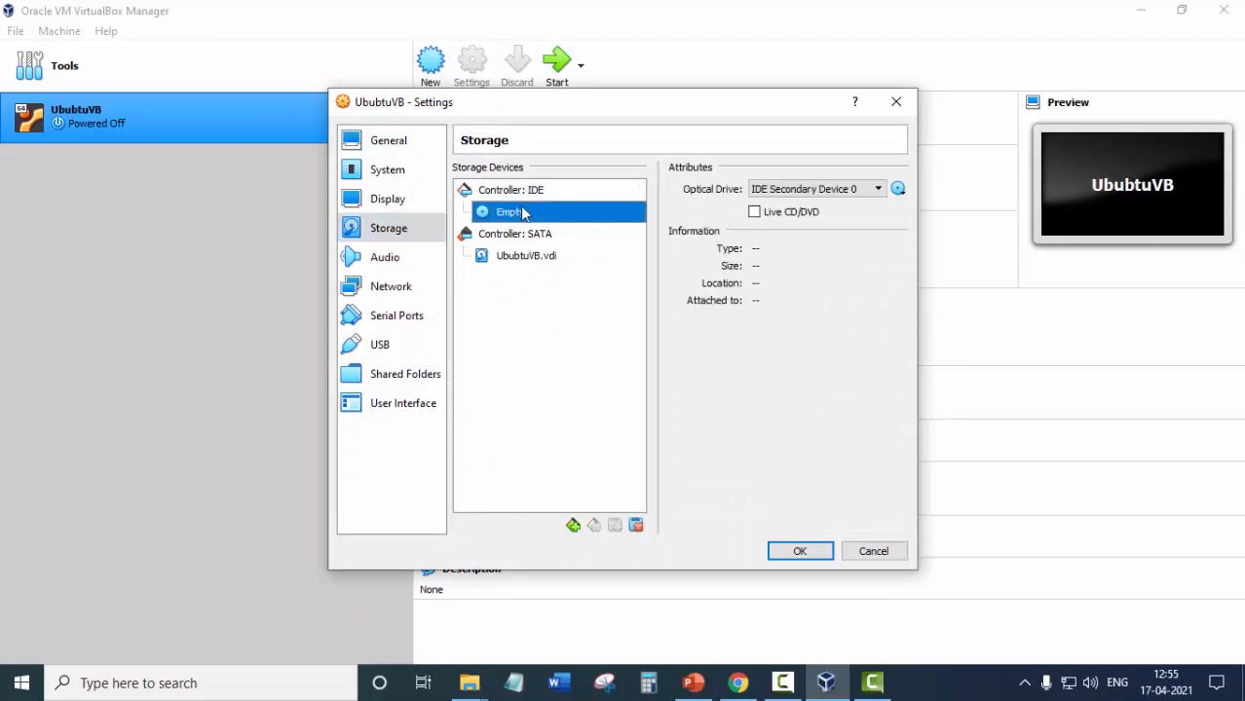
pyautogui.click(879, 189)
pyautogui.click(898, 190)
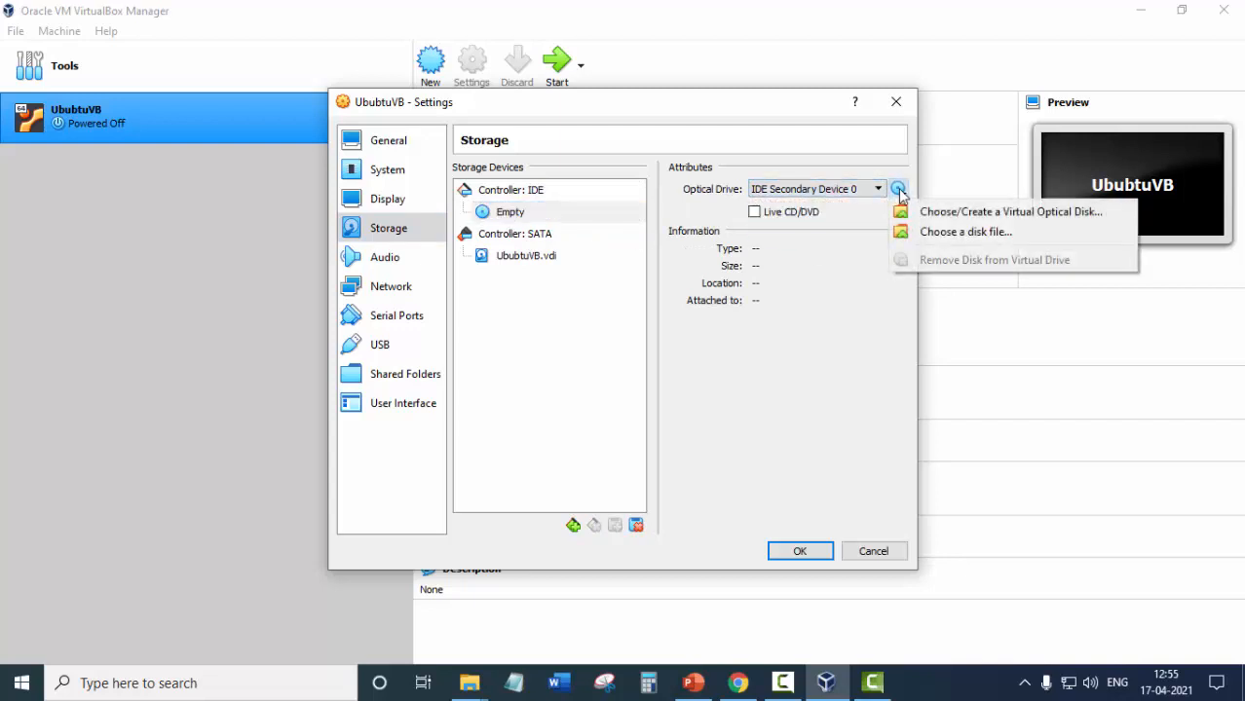
pyautogui.click(980, 234)
pyautogui.click(591, 268)
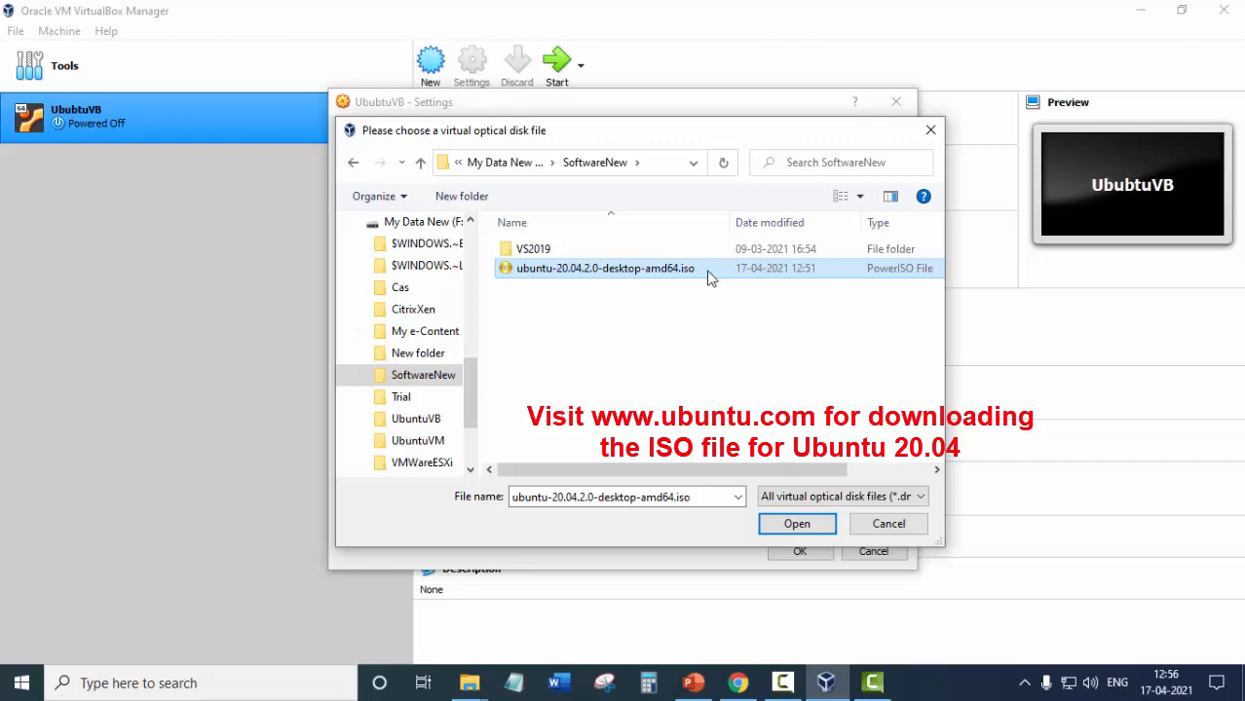
pyautogui.click(794, 524)
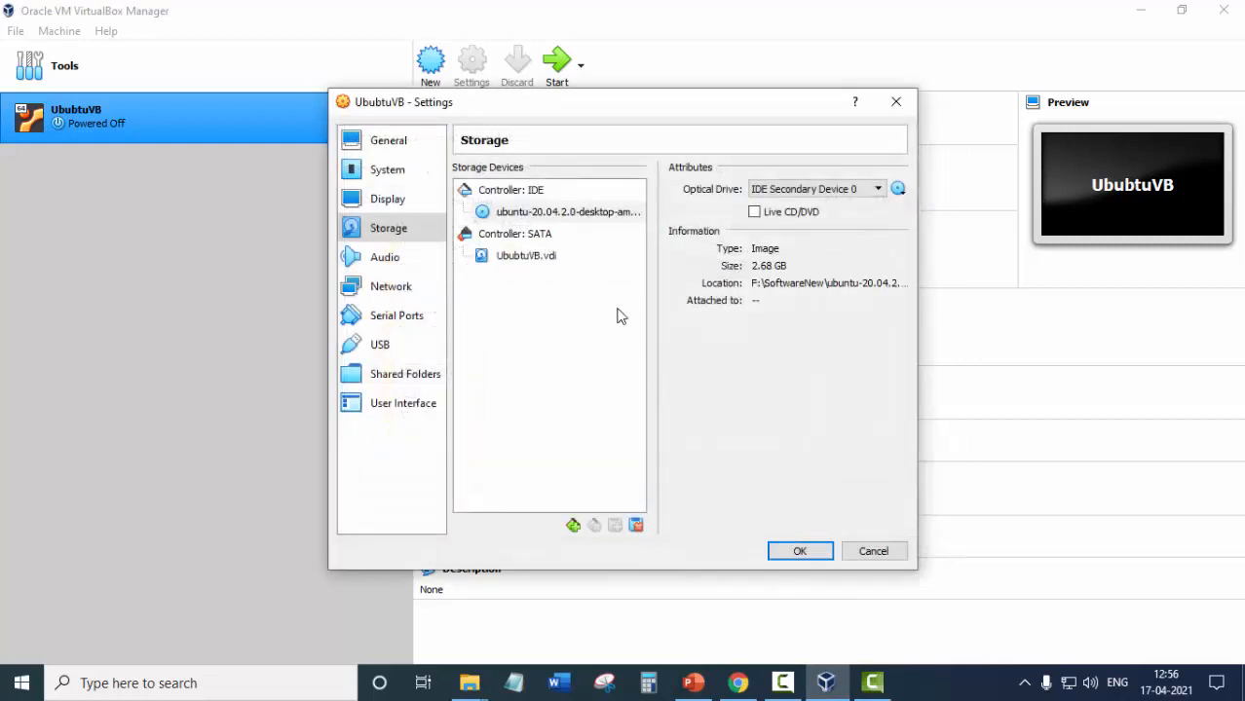
pyautogui.click(591, 212)
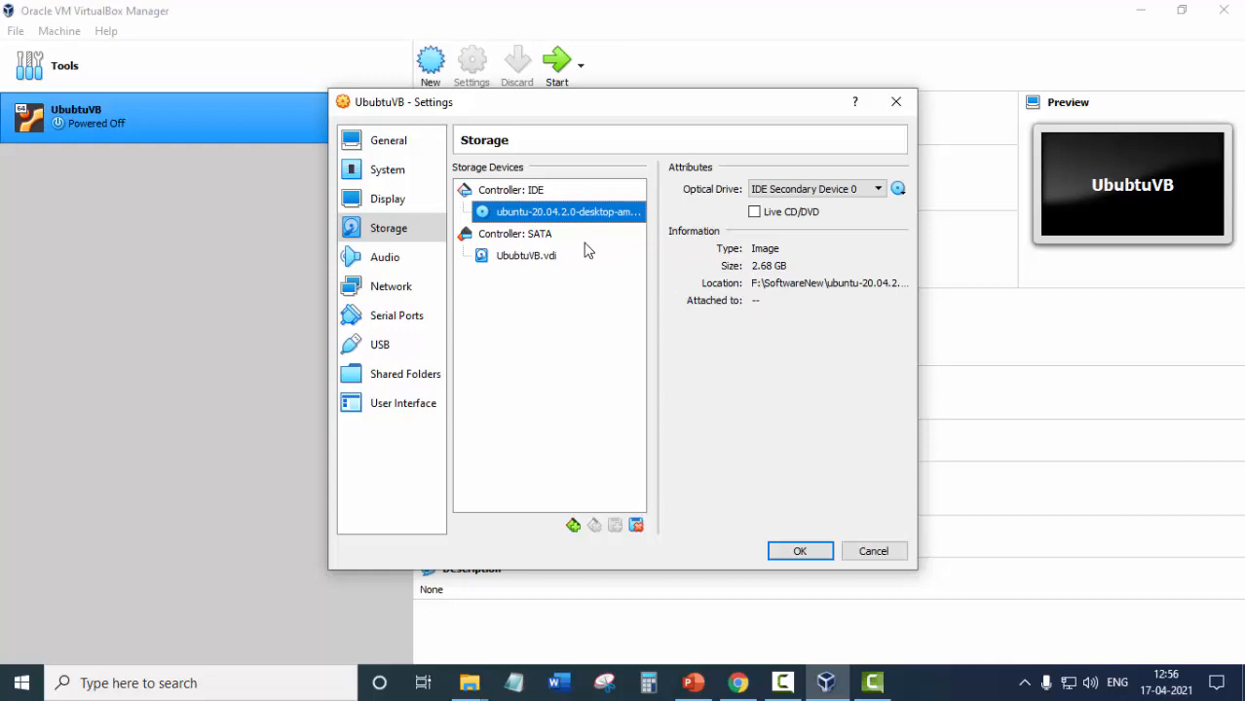
pyautogui.click(798, 552)
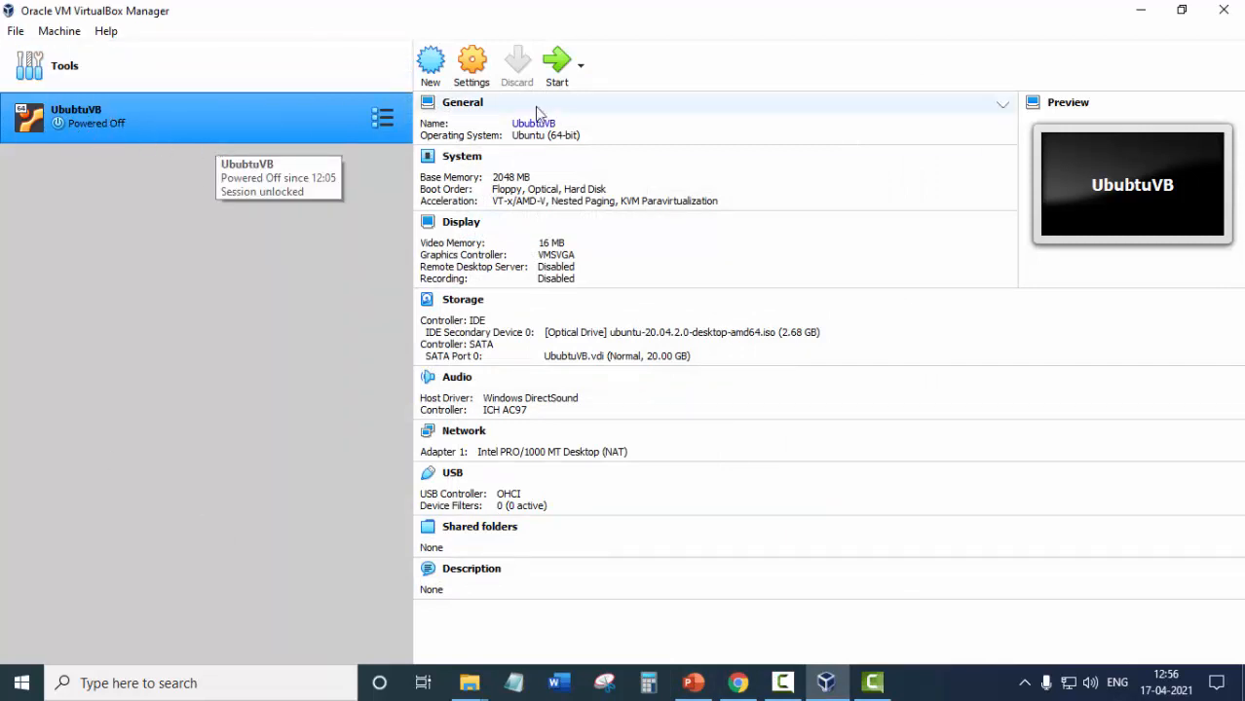
# Start the UbubtuVB virtual machine using ubuntu-20.04.2.0-desktop-amd64.iso as the start-up disk.
pyautogui.rightClick(76, 118)
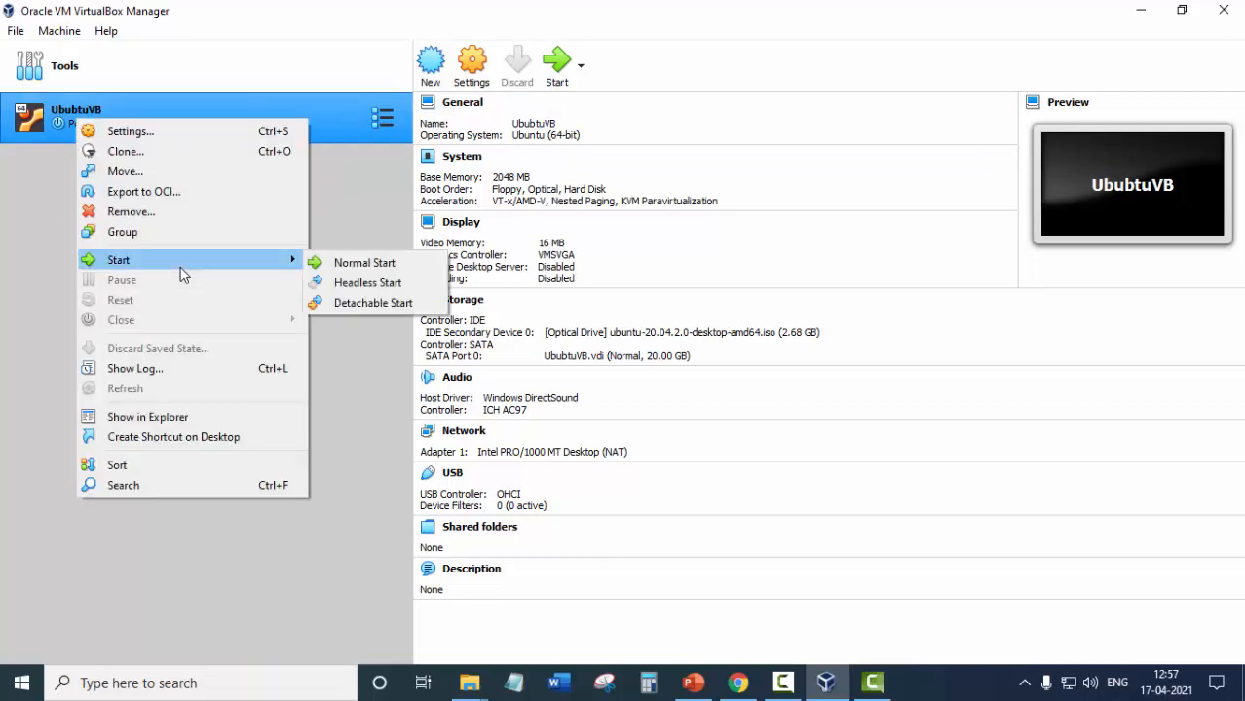
pyautogui.click(560, 64)
pyautogui.click(561, 64)
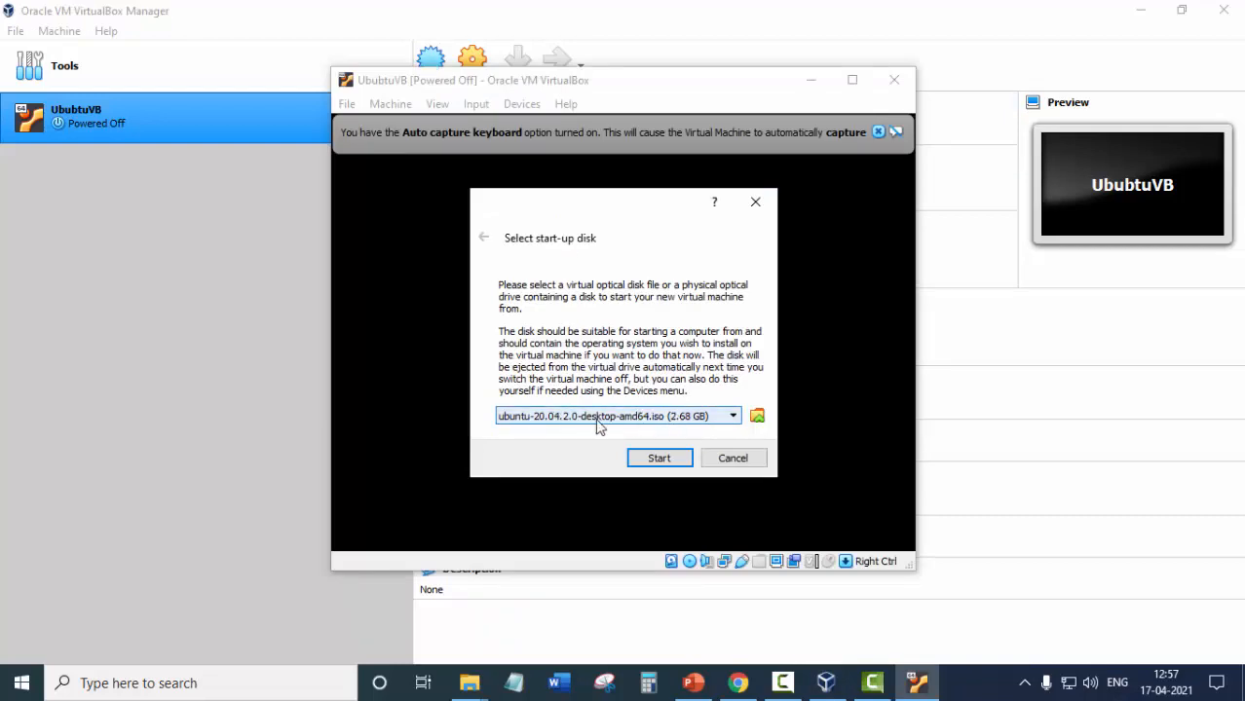
pyautogui.click(658, 460)
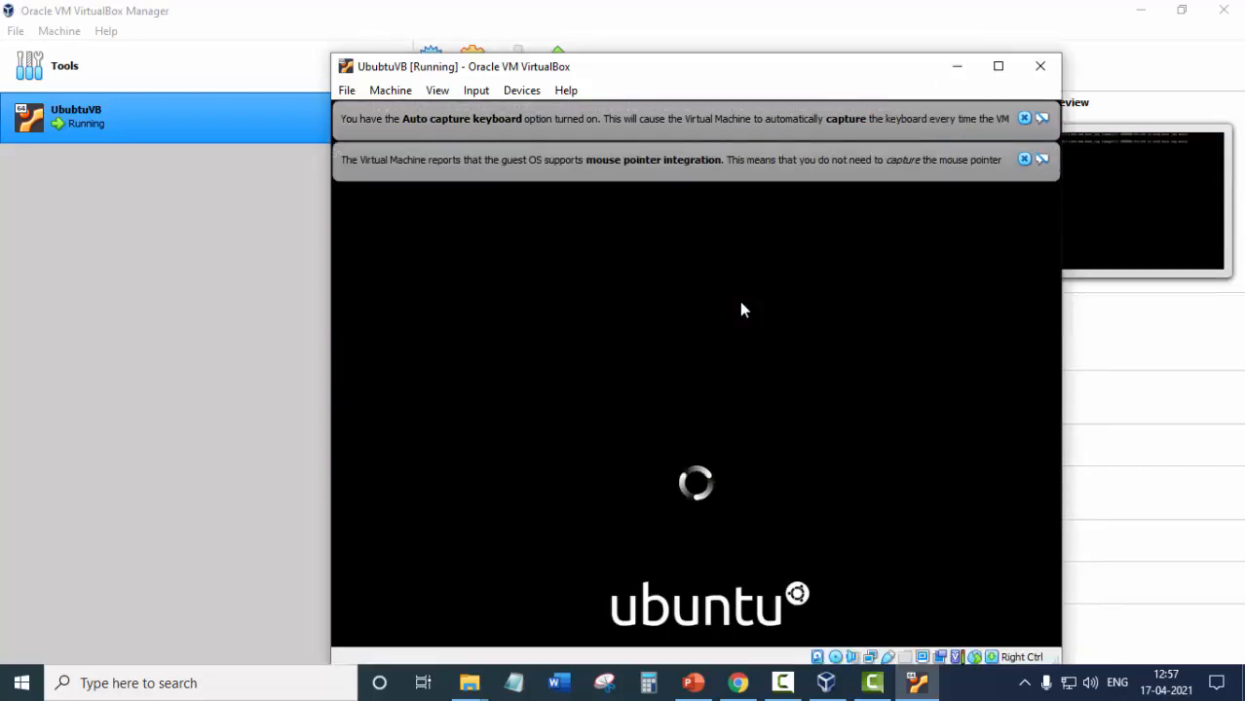
# Move the virtual machine window up so it fits on the screen and dismiss its keyboard capture and mouse integration notices.
pyautogui.moveTo(678, 73); pyautogui.dragTo(655, 14)
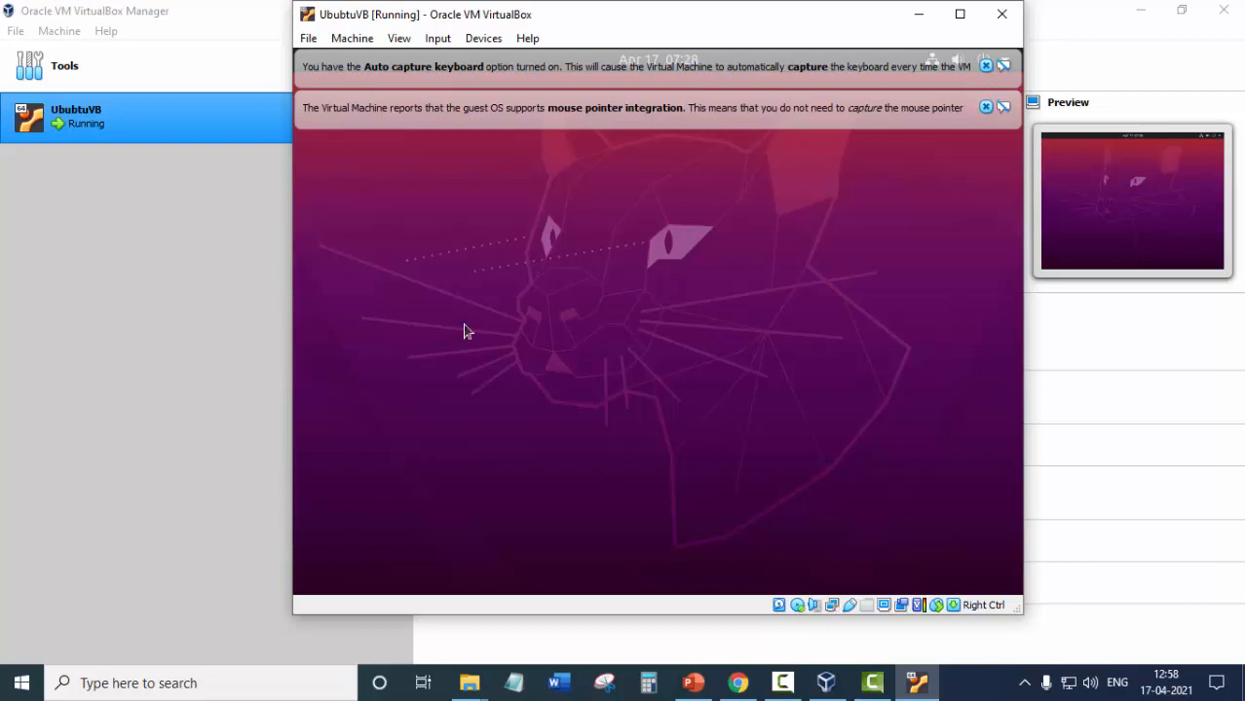
pyautogui.click(986, 107)
pyautogui.click(986, 66)
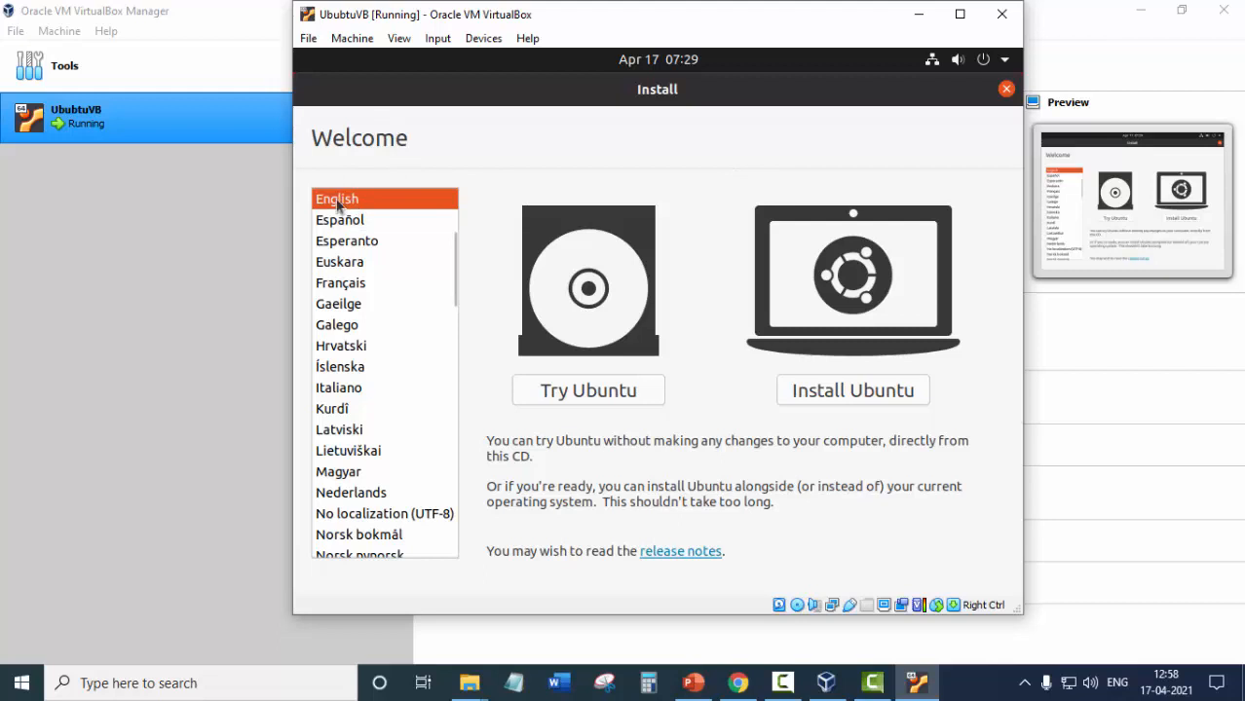
# Begin the Ubuntu installation in English with the English (US) keyboard, choosing Normal installation and turning off downloading updates during installation.
pyautogui.click(860, 394)
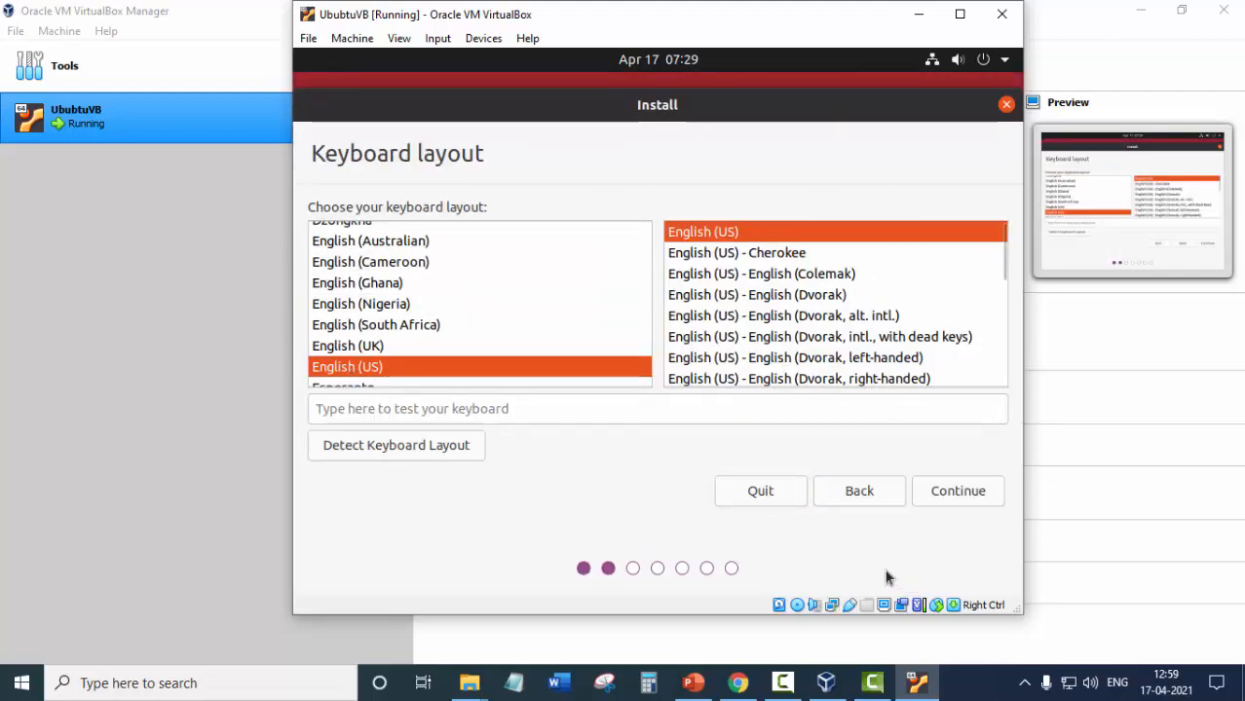
pyautogui.click(969, 493)
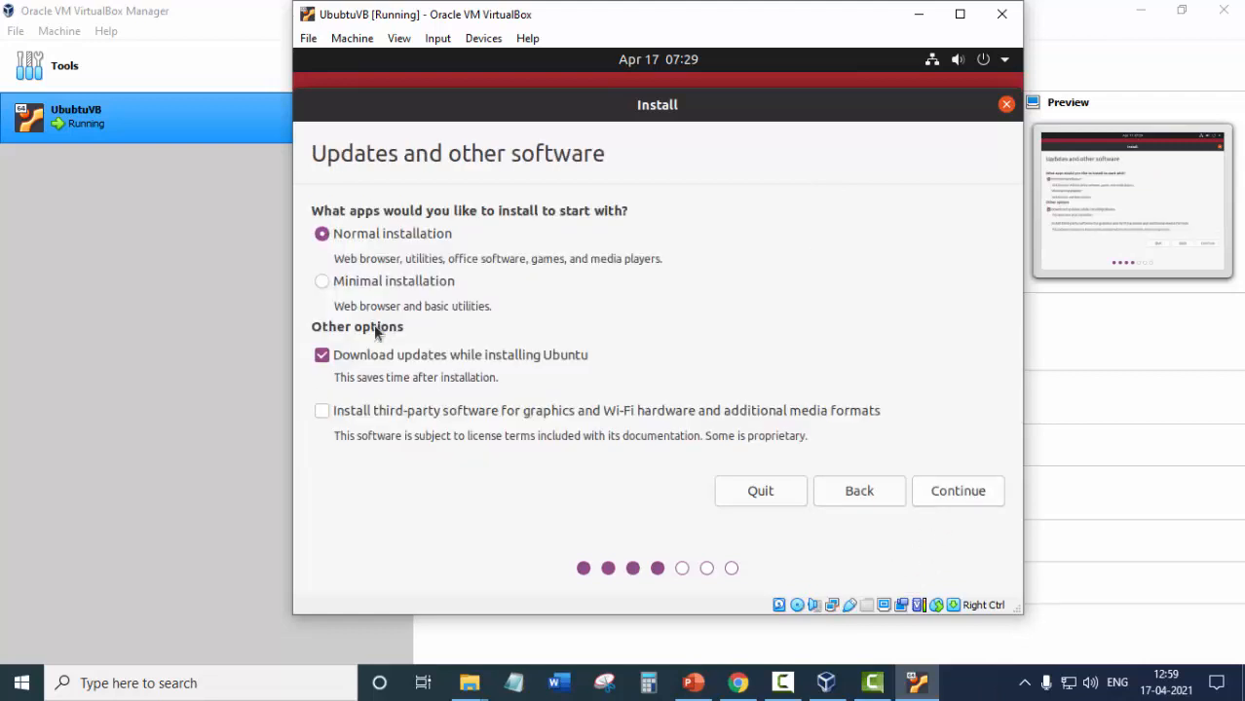
pyautogui.click(325, 357)
pyautogui.click(969, 491)
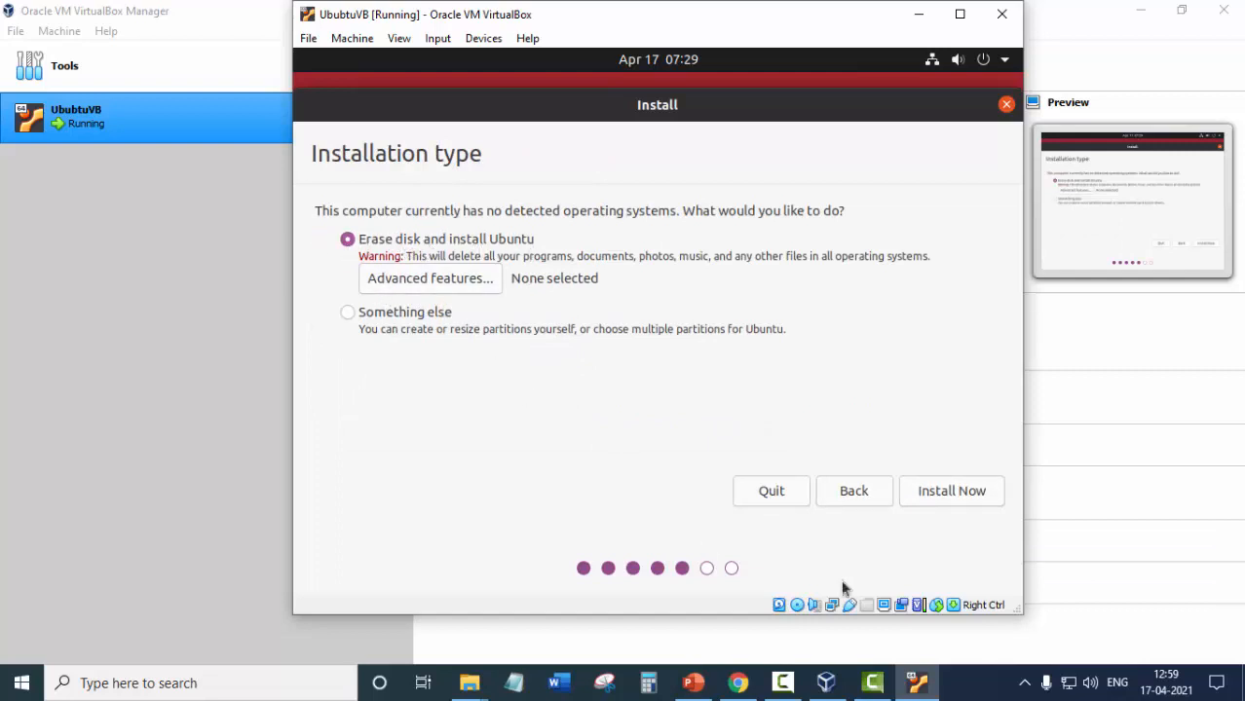
# Install Ubuntu with the Erase disk option, accepting the disk changes, and use Kolkata as the location.
pyautogui.click(951, 493)
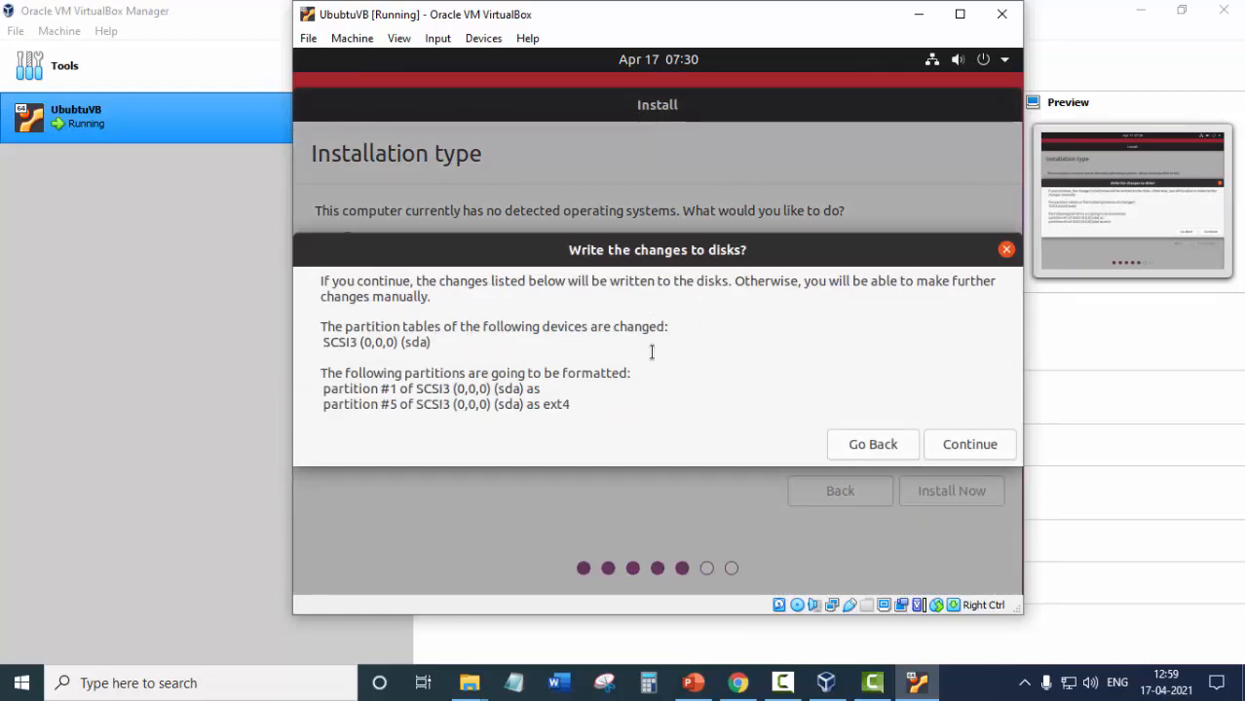
pyautogui.click(987, 443)
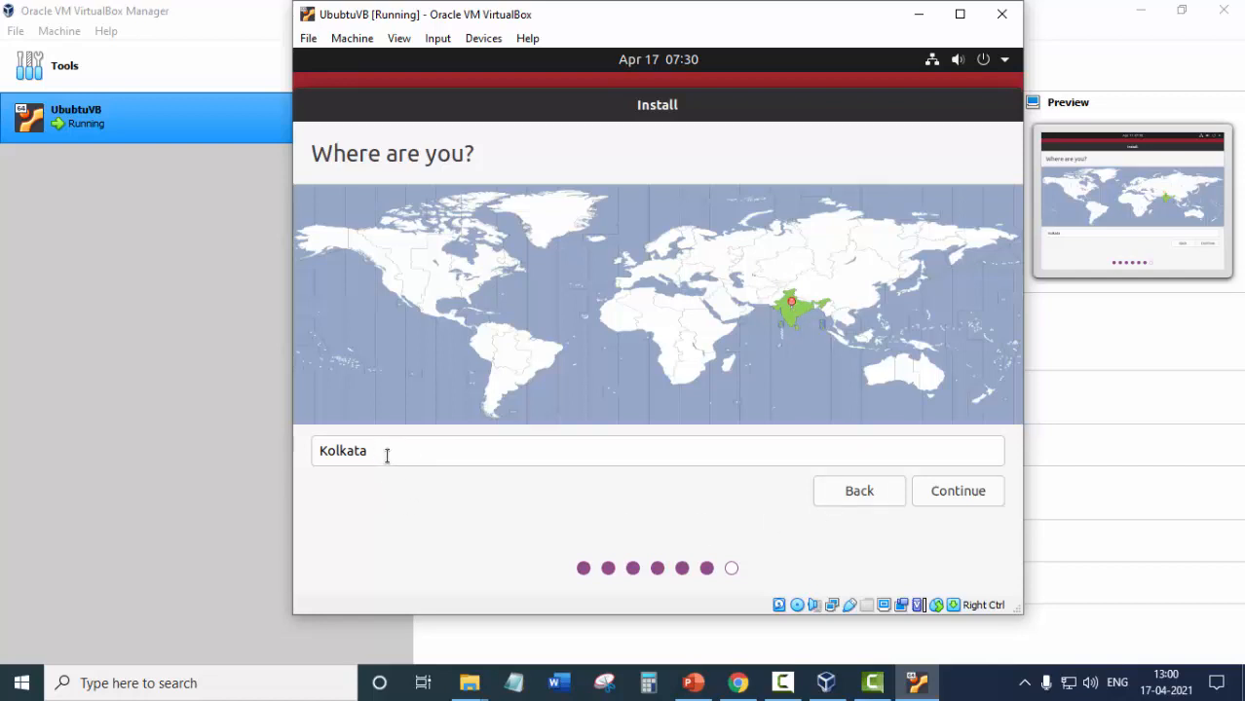
pyautogui.click(975, 497)
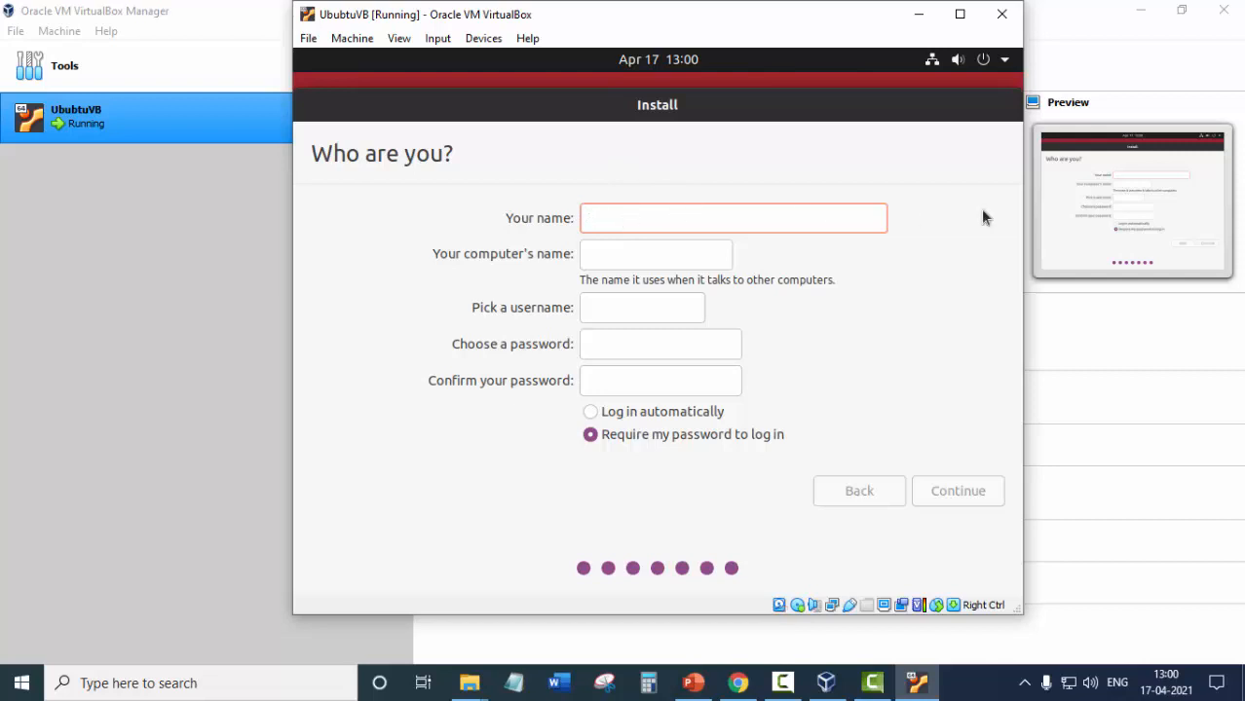
# Create the user account with the name Student, enter and confirm its account password, and continue the installation with password login required.
pyautogui.write('Student')
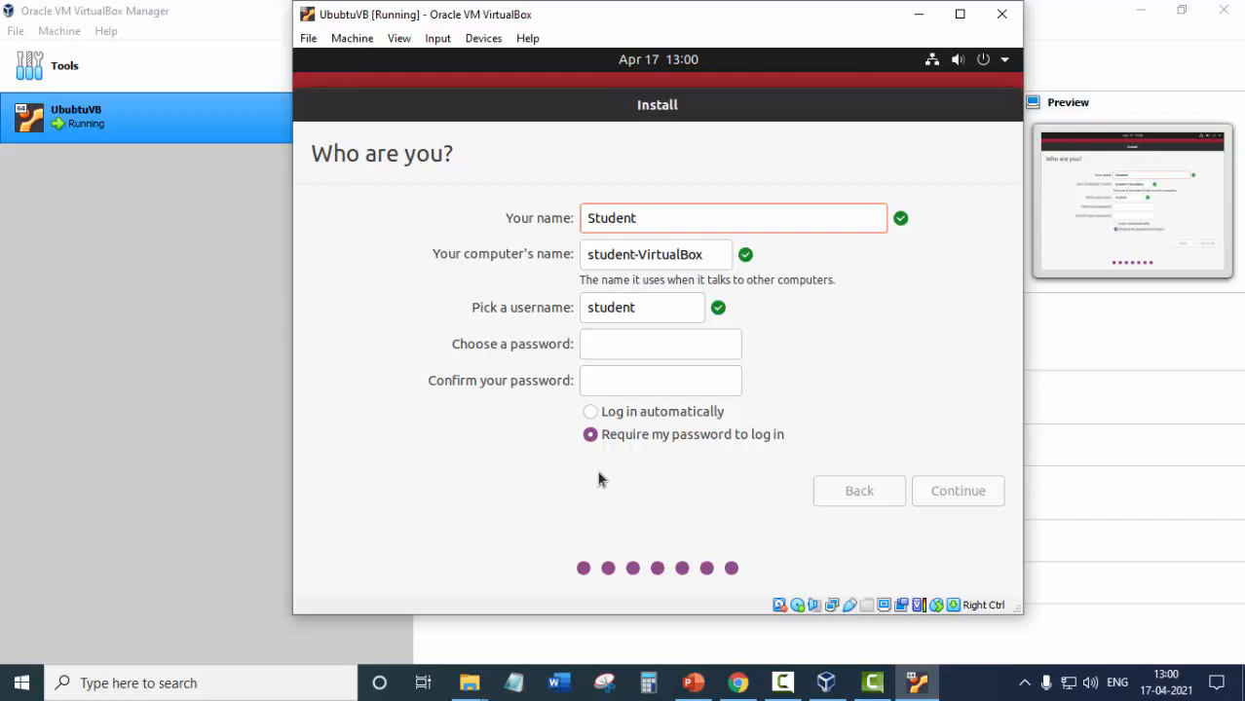
pyautogui.click(643, 339)
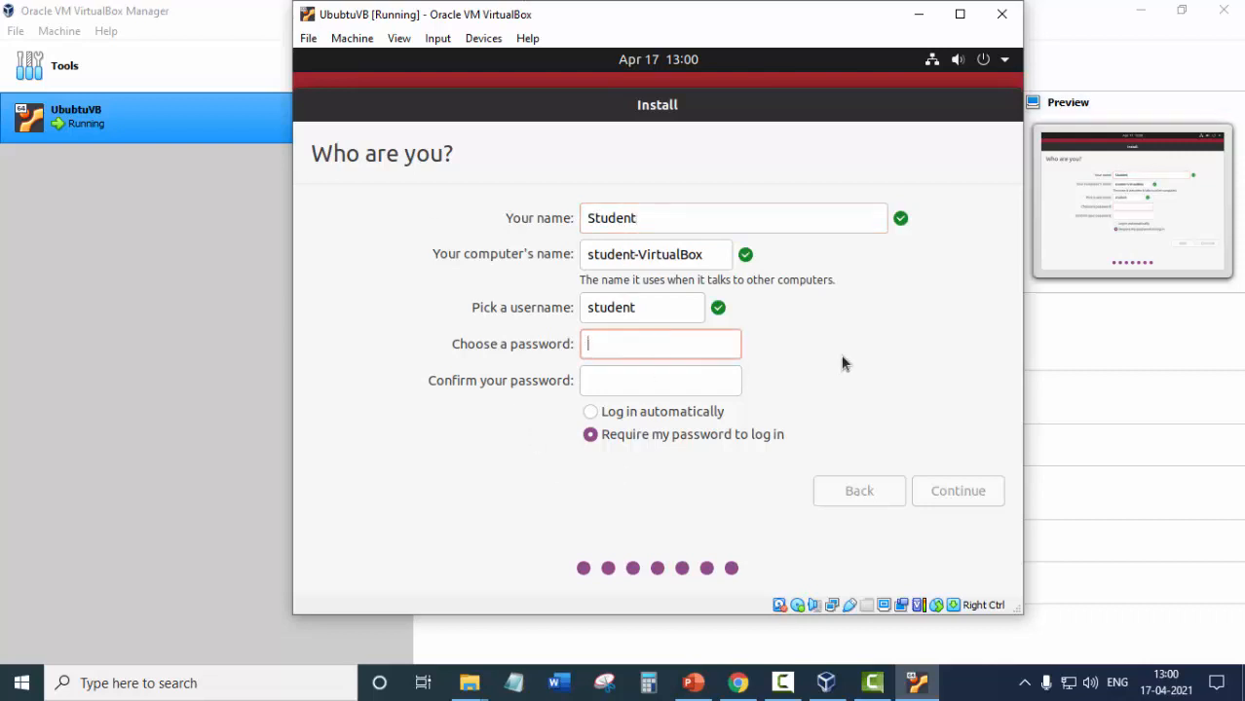
pyautogui.write('●●●')
pyautogui.press('BackSpace')
pyautogui.press('BackSpace')
pyautogui.press('BackSpace')
pyautogui.write('●●●●●●●')
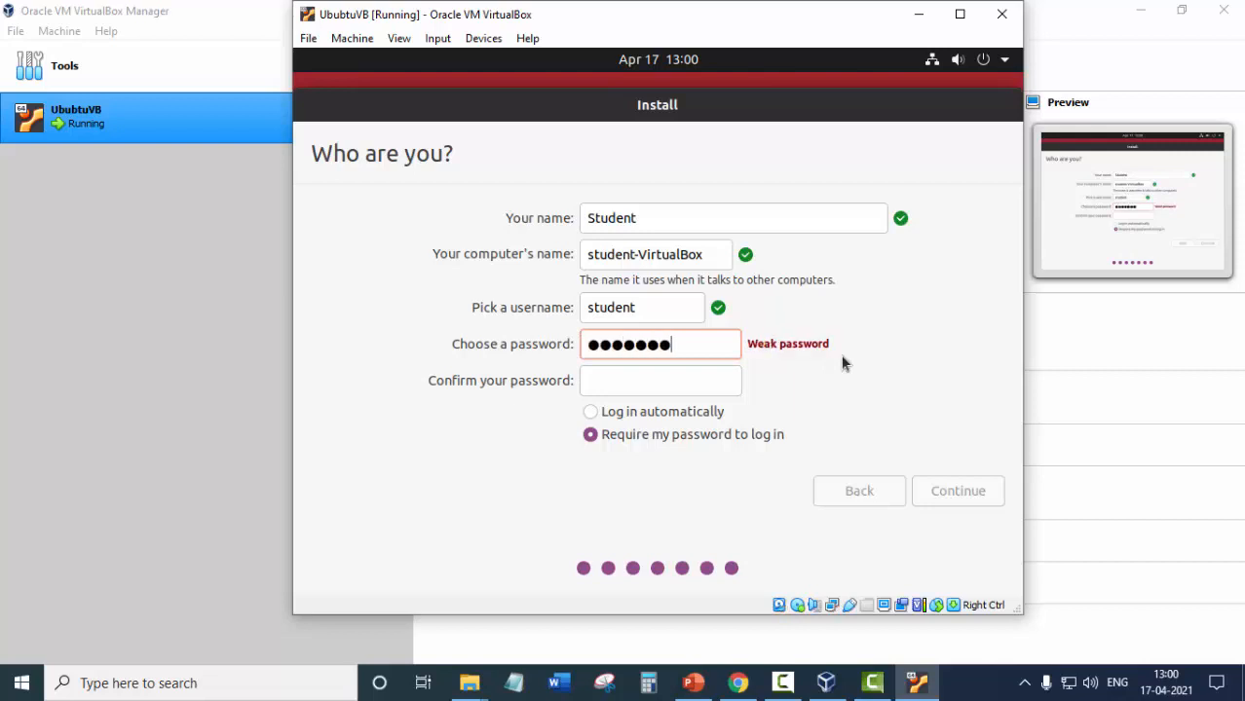
pyautogui.press('Tab')
pyautogui.write('●●●●●●●')
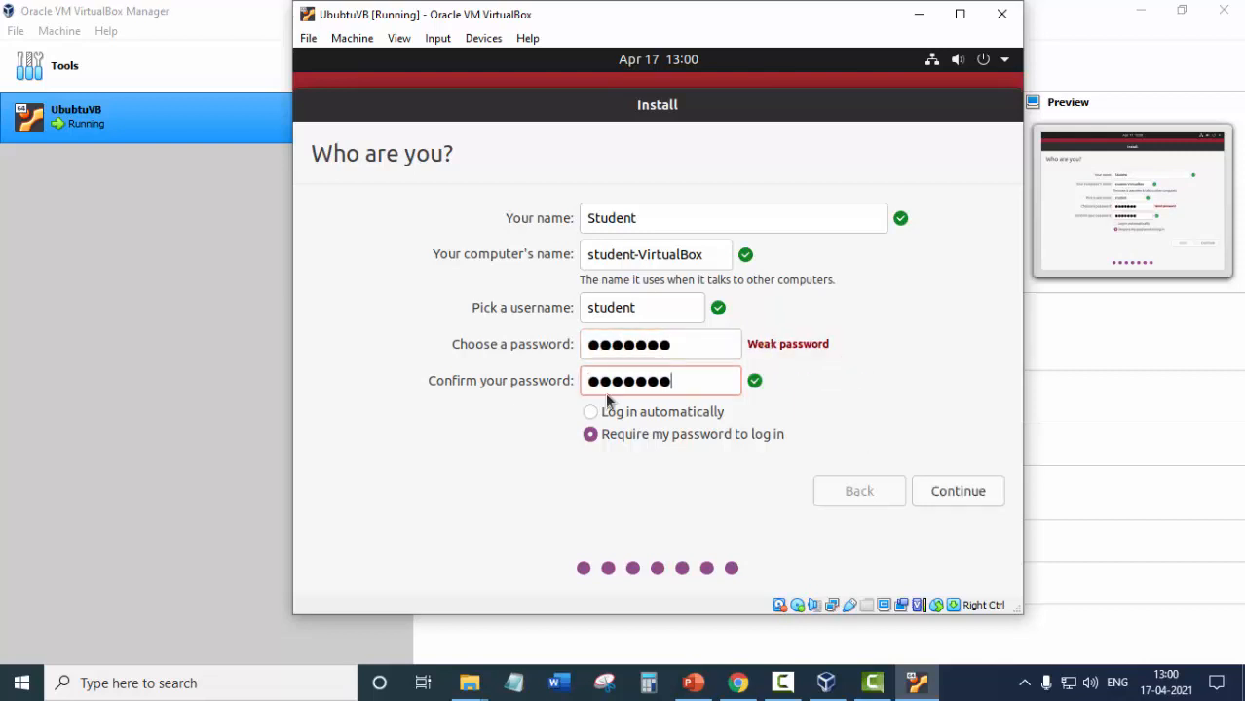
pyautogui.click(972, 495)
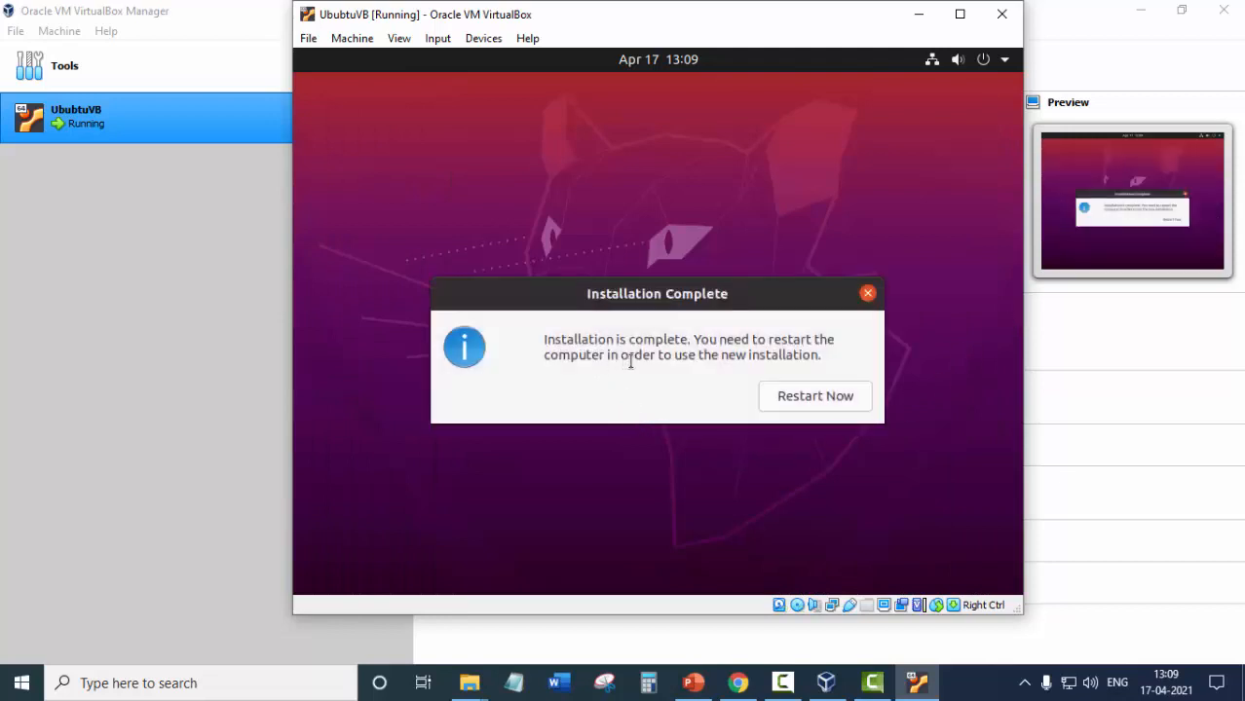
# Restart into the new Ubuntu installation and log in to the Student account with the account password.
pyautogui.click(816, 397)
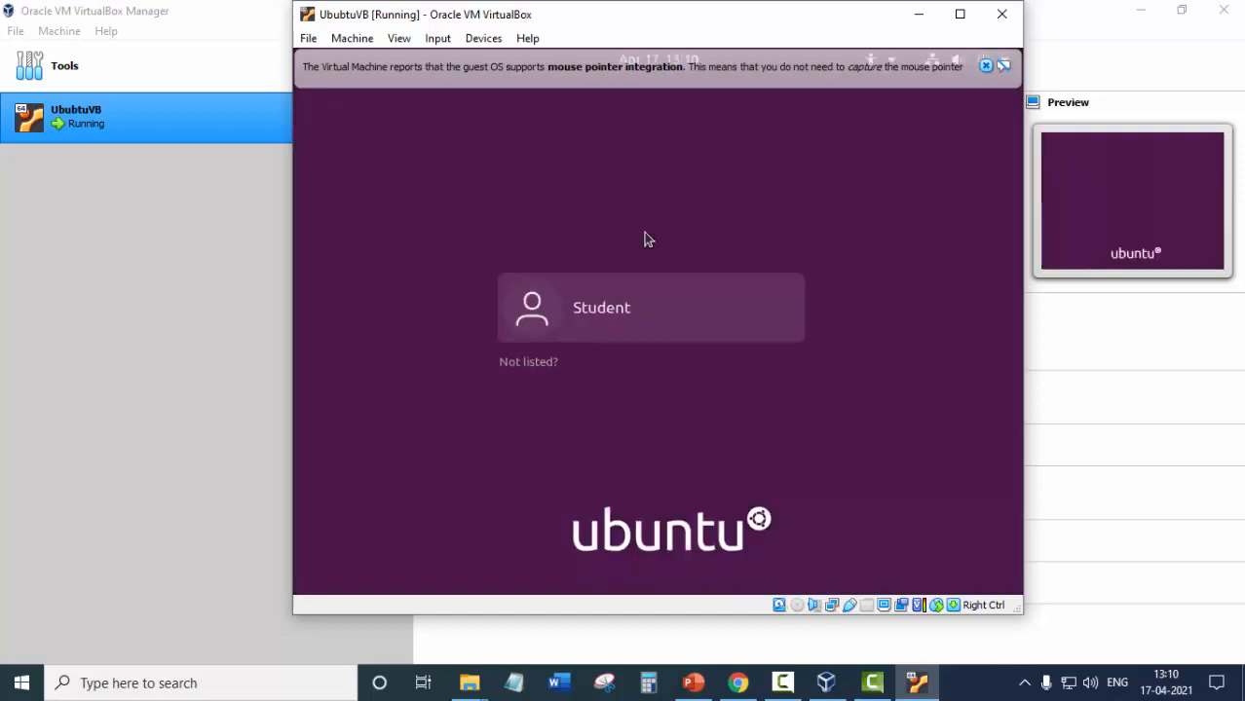
pyautogui.click(598, 307)
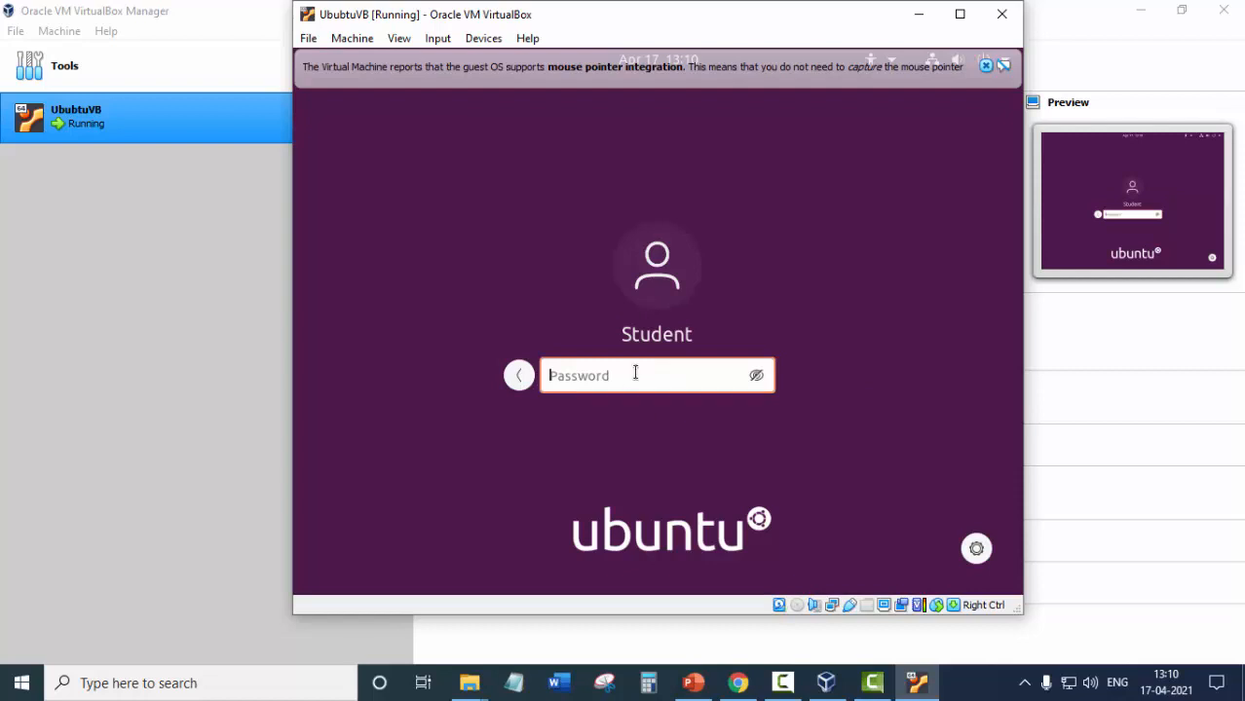
pyautogui.write('*******')
pyautogui.press('Return')
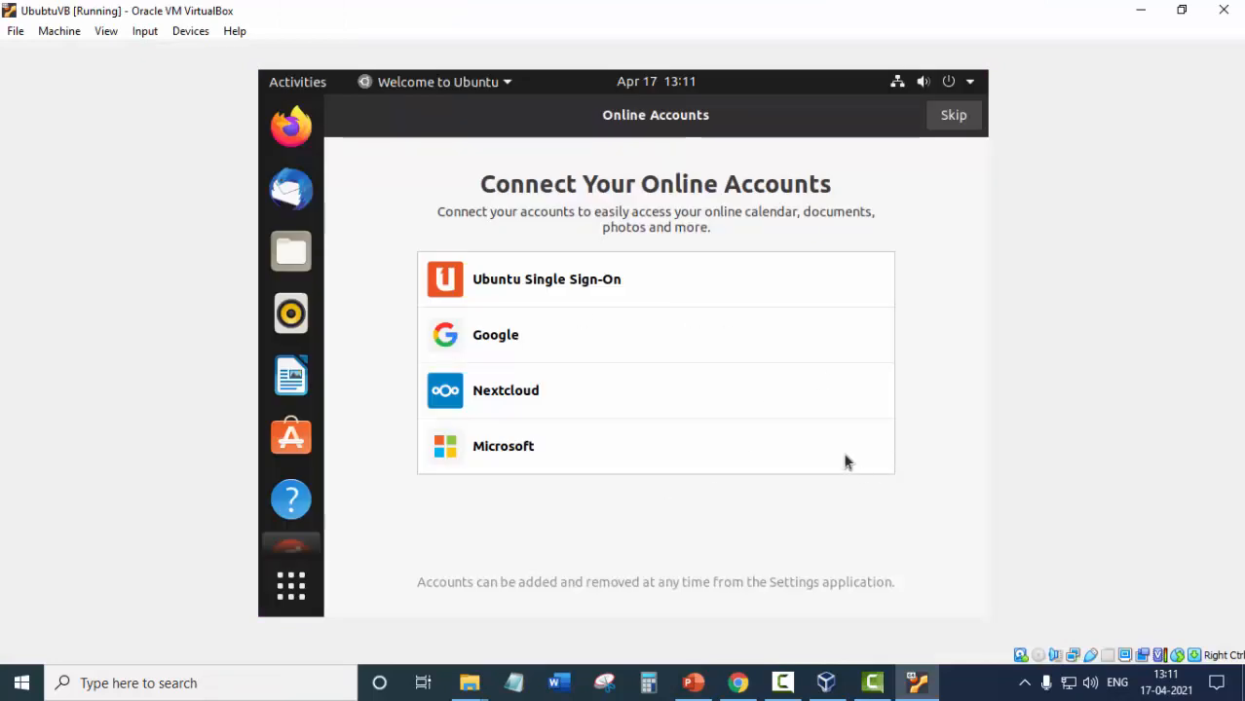
# Complete the Welcome to Ubuntu setup without connecting online accounts, declining to send system info and leaving Location Services off.
pyautogui.click(959, 116)
pyautogui.click(964, 117)
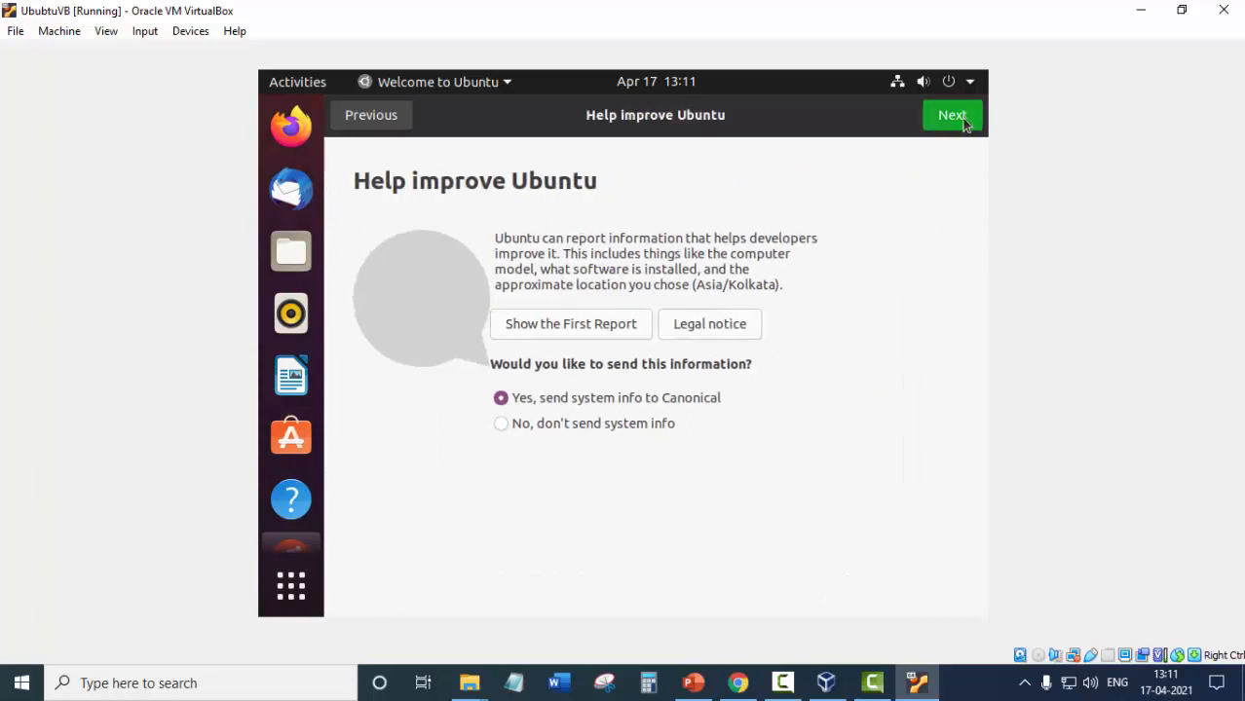
pyautogui.click(506, 426)
pyautogui.click(957, 120)
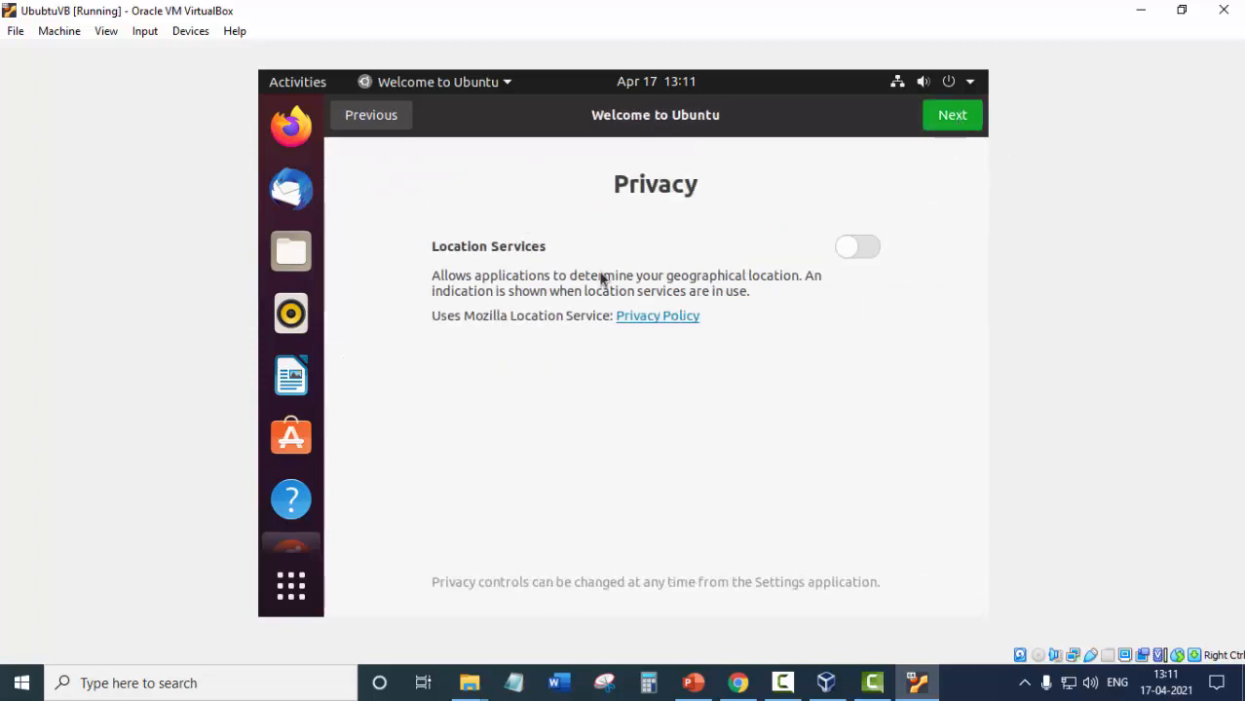
pyautogui.click(943, 117)
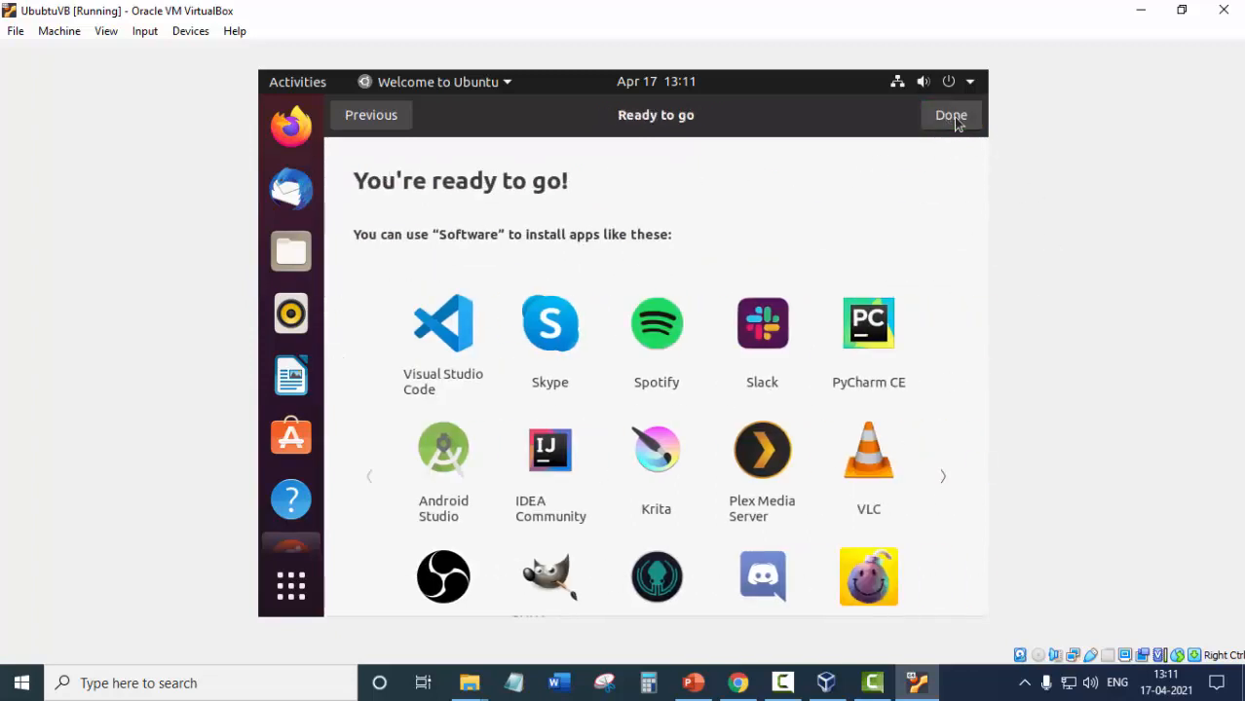
pyautogui.click(957, 119)
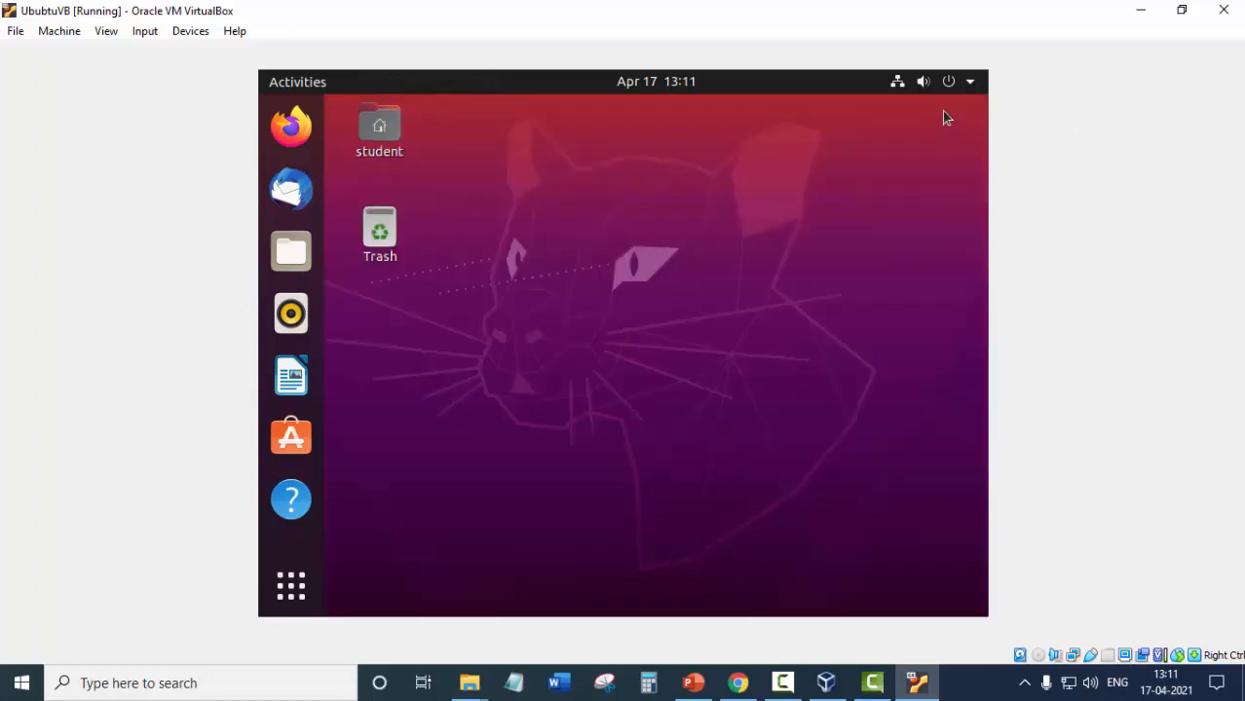